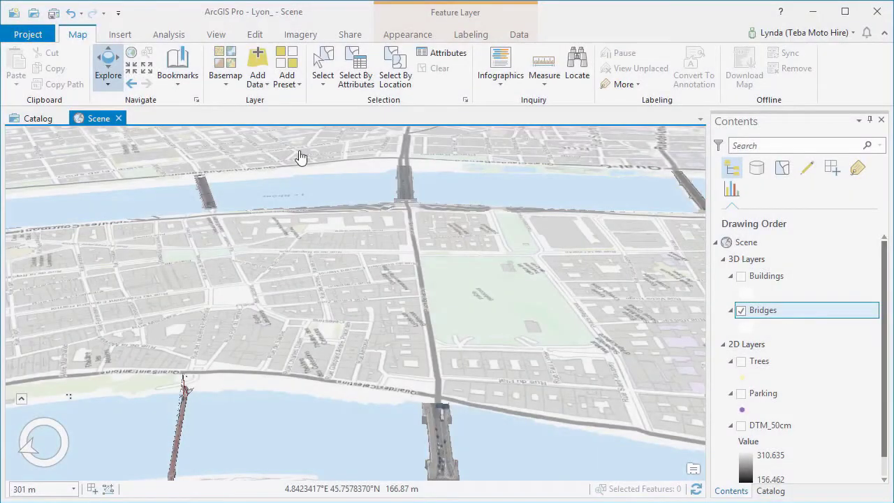
# - Turn on the Buildings layer and switch the scene basemap to Imagery
pyautogui.click(741, 277)
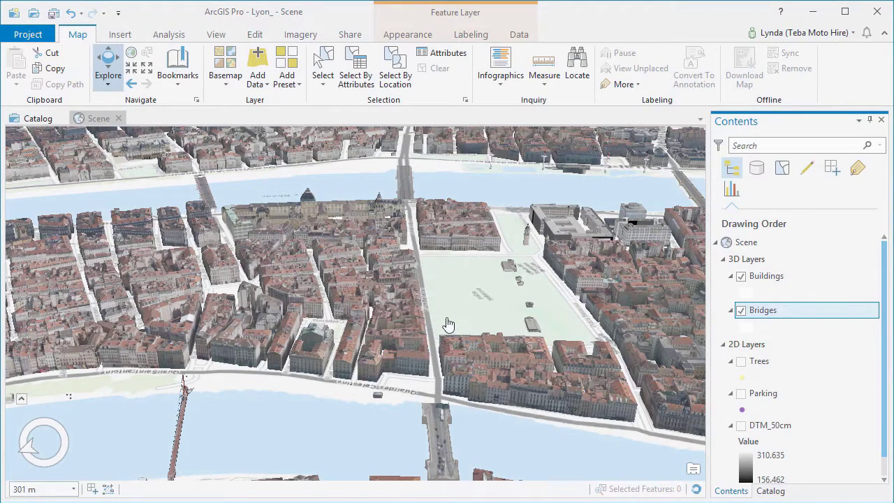
pyautogui.click(448, 324)
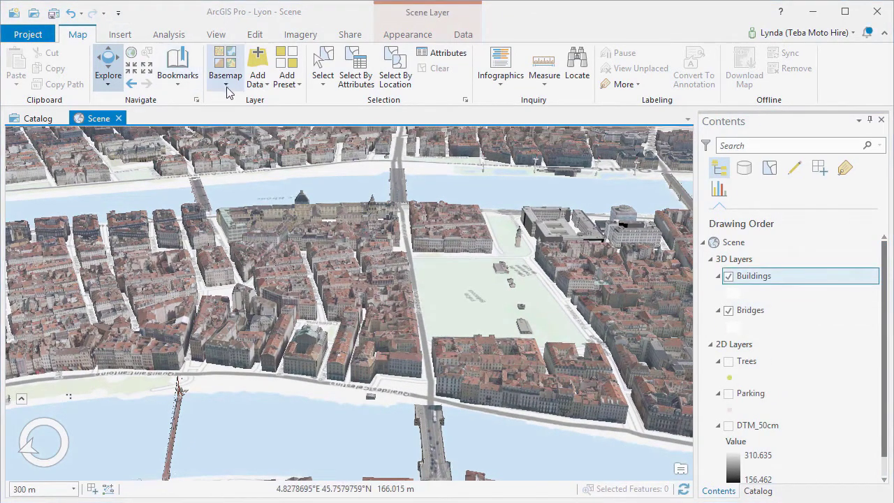
pyautogui.click(226, 85)
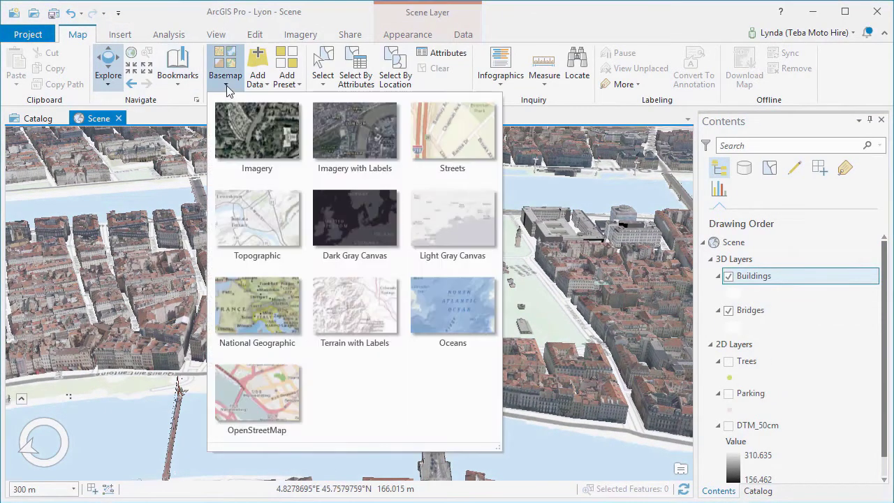
pyautogui.click(236, 133)
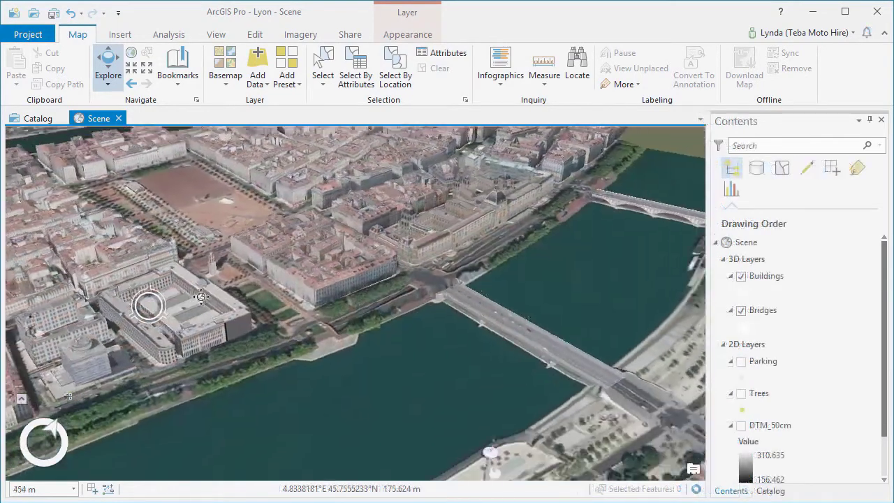
# - Zoom in on the scene and select the Bridges layer
pyautogui.scroll(5, 202, 297)
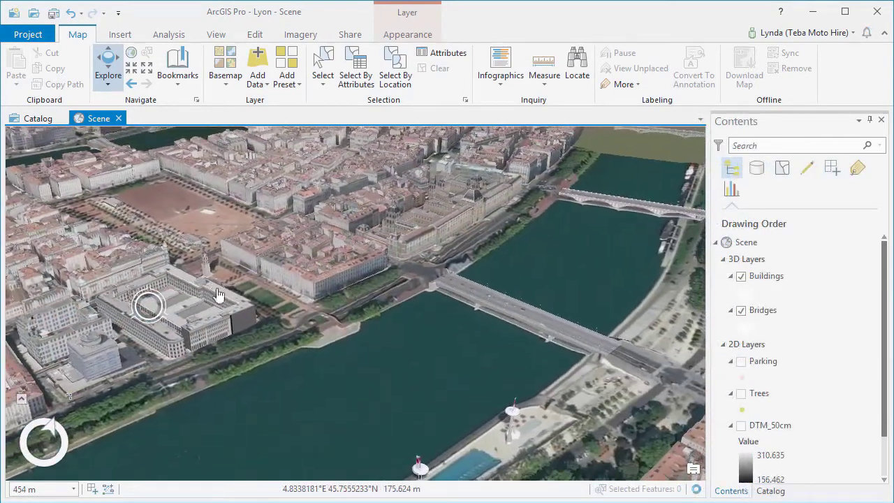
pyautogui.scroll(4, 226, 289)
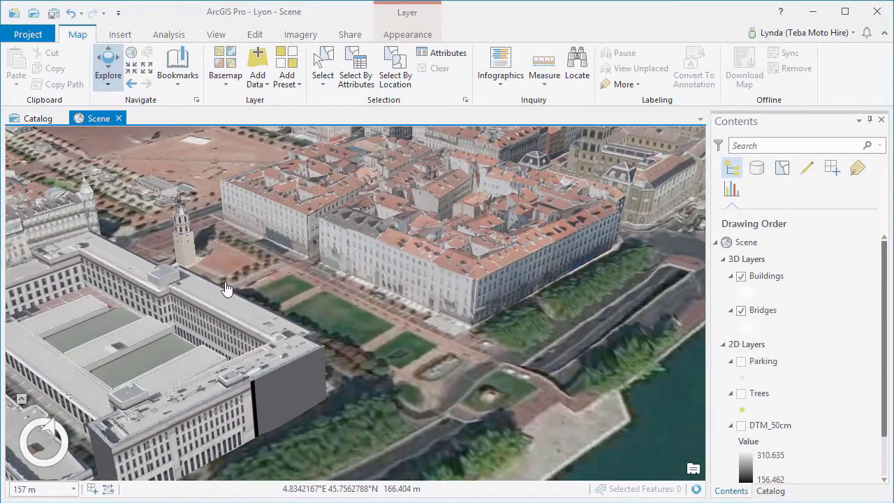
pyautogui.click(764, 312)
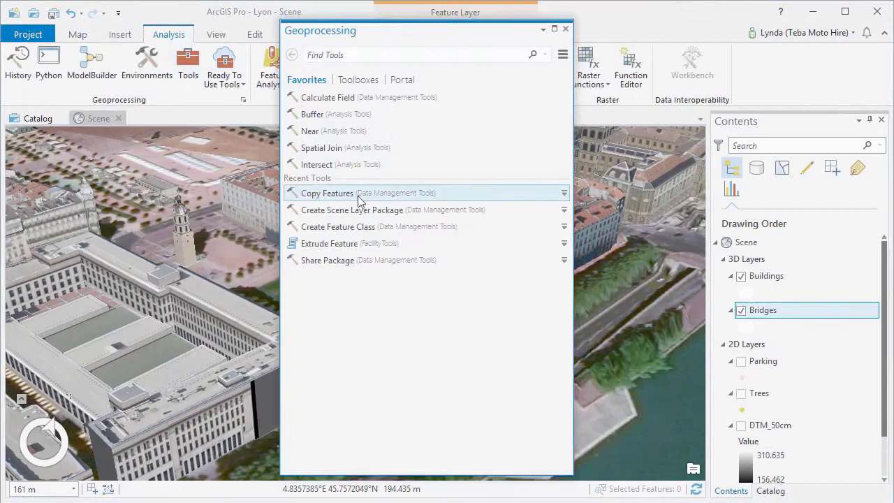
# - Share Lyon_Bridges.slpk with summary '3D models of Lyon bridges' and tags bridges, Lyon, multipatch
pyautogui.click(359, 211)
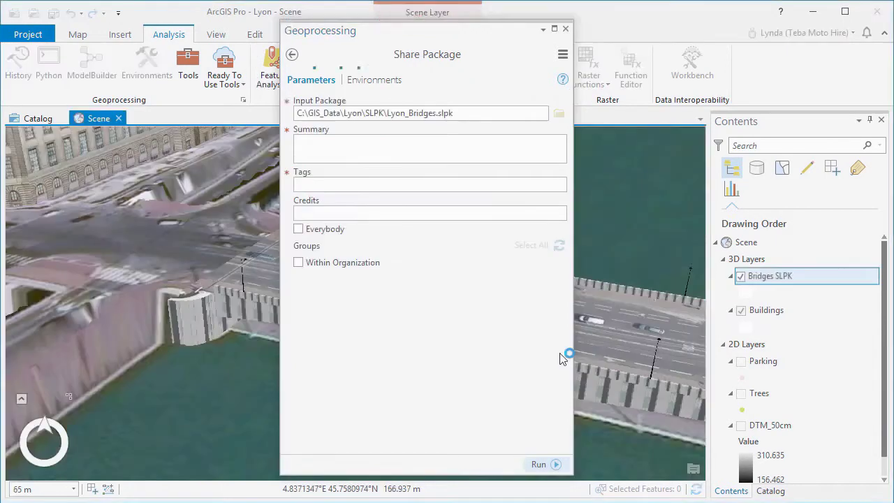
pyautogui.click(420, 153)
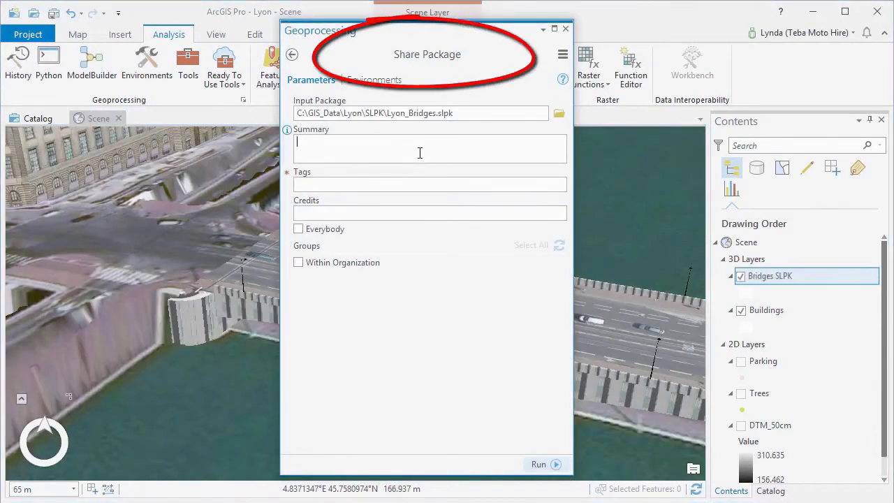
pyautogui.write('3D models of ')
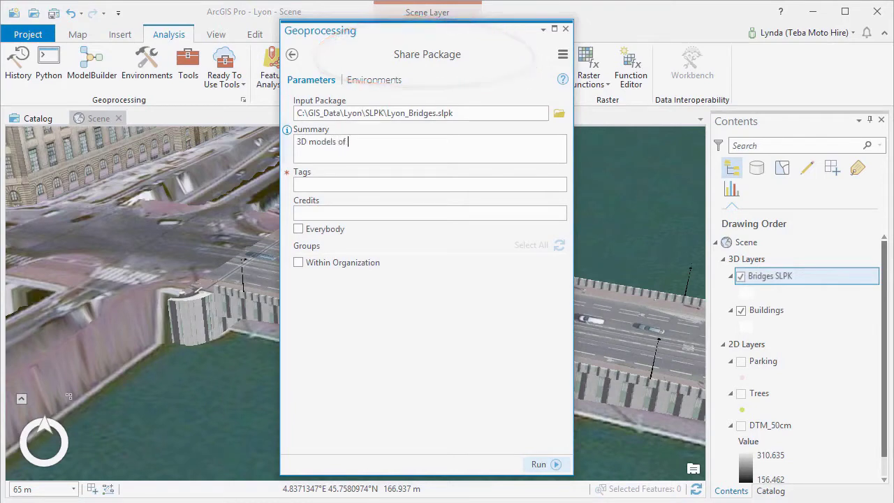
pyautogui.write('Lyon bridges')
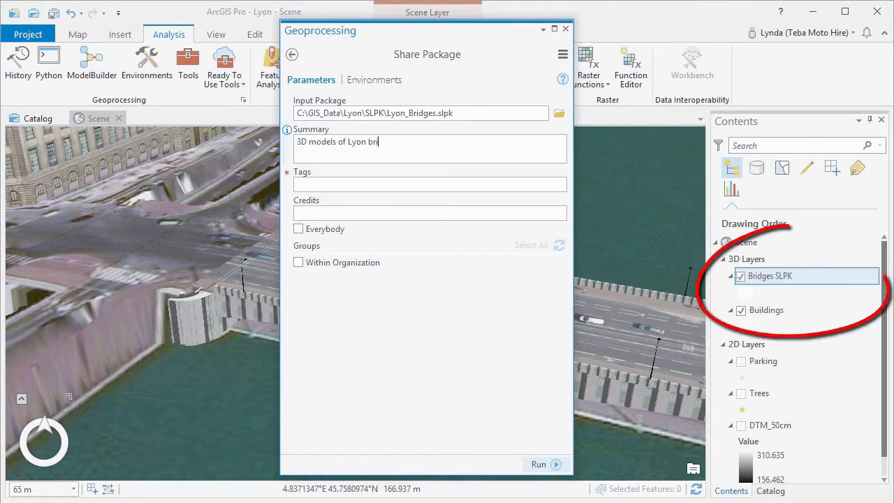
pyautogui.press('Tab')
pyautogui.write('bridges, Lyon, multipatch')
pyautogui.click(539, 464)
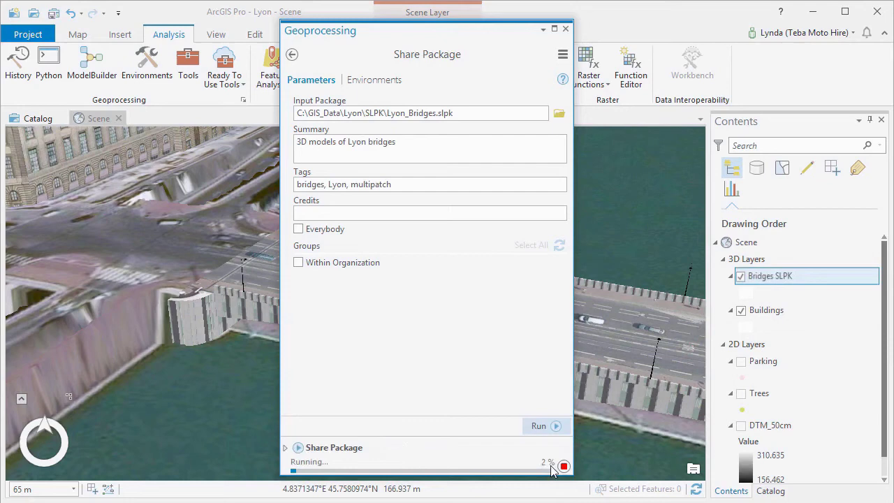
pyautogui.moveTo(299, 451)
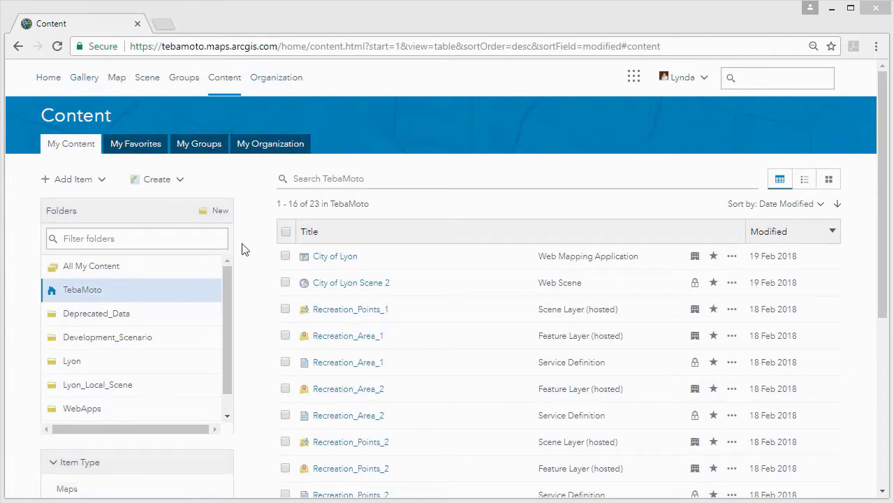
# - Browse the Lyon and Development_Scenario folders, then show the City of Lyon Scene legend
pyautogui.moveTo(230, 276); pyautogui.dragTo(227, 301)
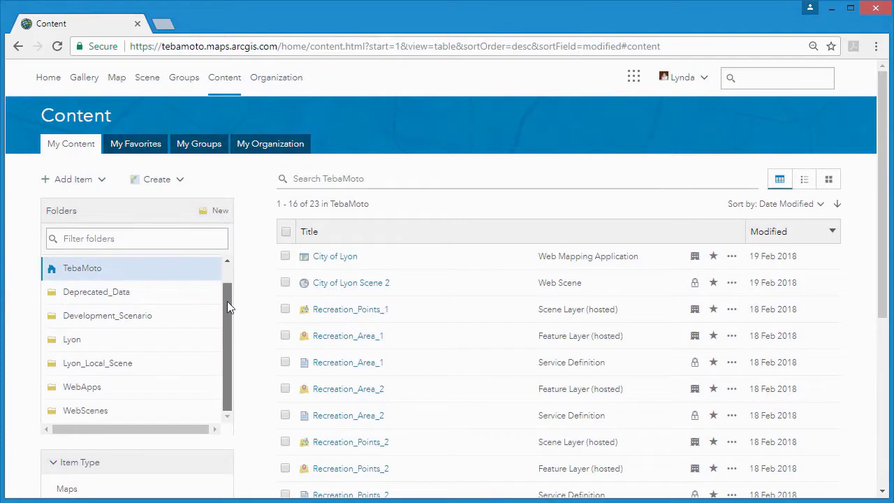
pyautogui.click(127, 341)
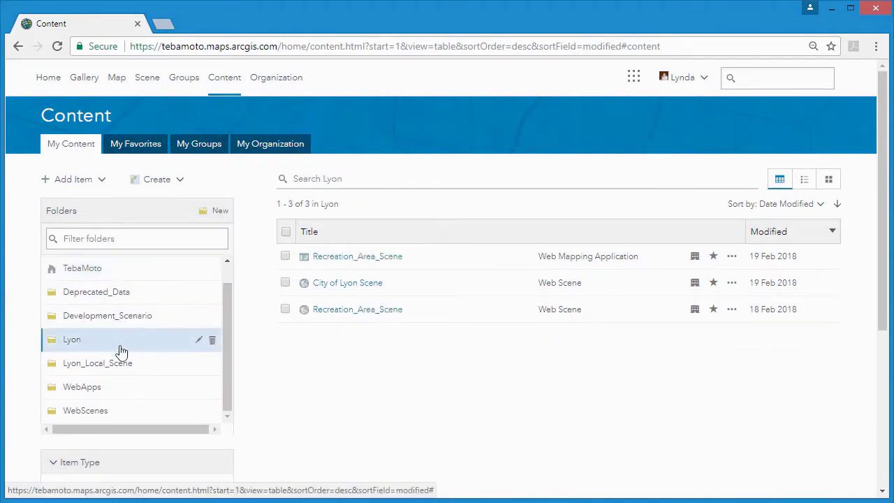
pyautogui.click(122, 323)
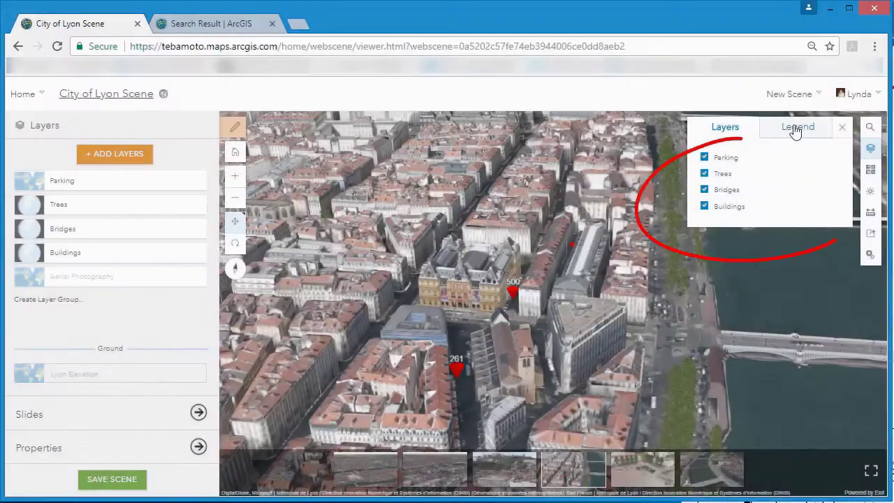
pyautogui.click(796, 130)
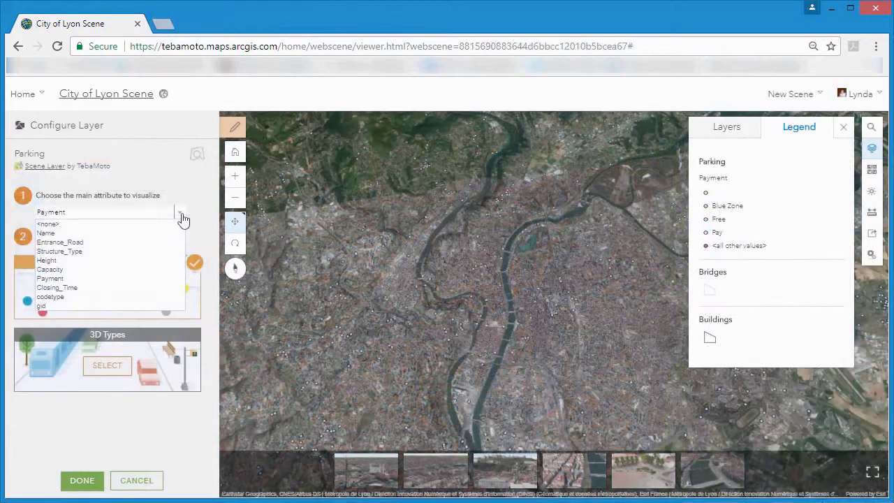
# - Style Parking by Payment as 3D markers, colouring the Free symbol lime
pyautogui.click(181, 216)
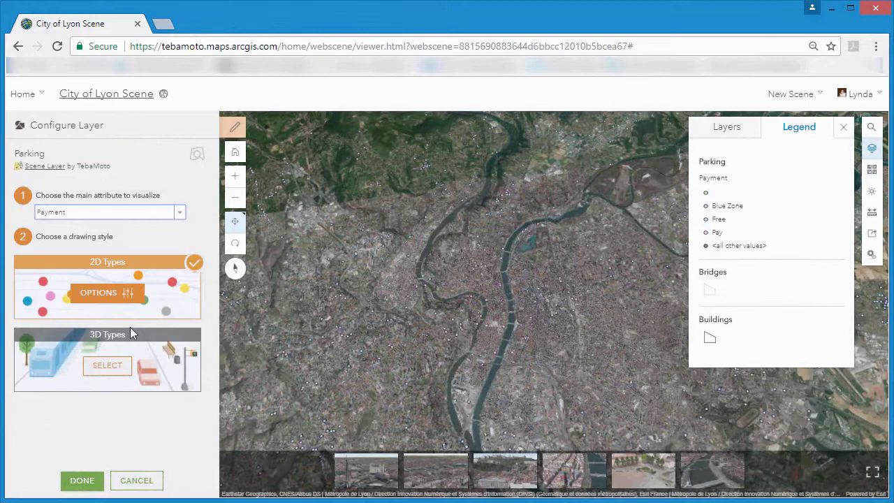
pyautogui.click(107, 365)
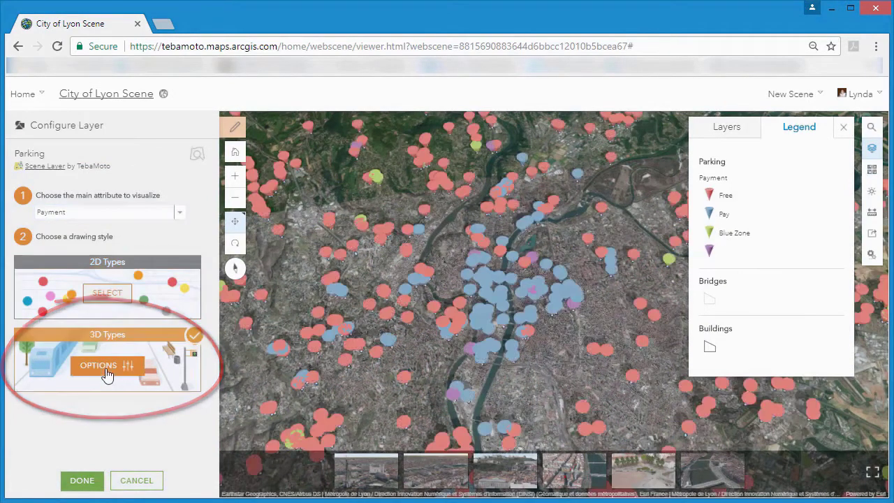
pyautogui.click(98, 365)
pyautogui.click(79, 342)
pyautogui.click(174, 343)
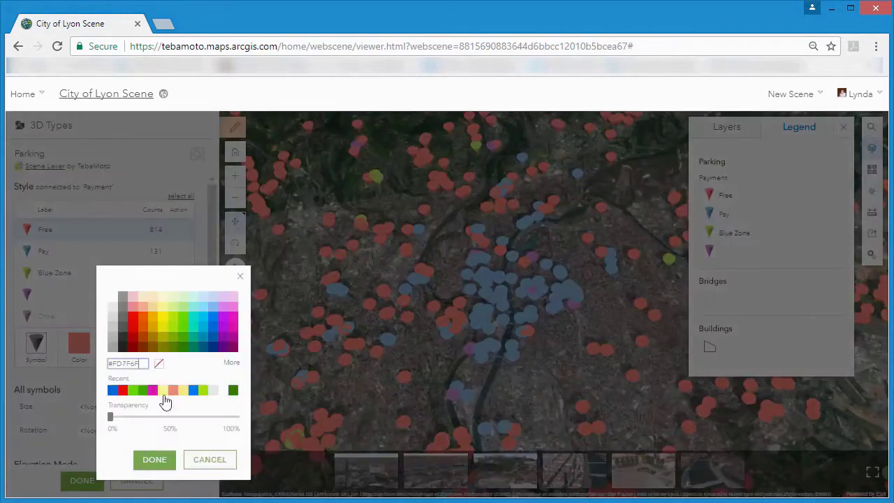
pyautogui.click(155, 459)
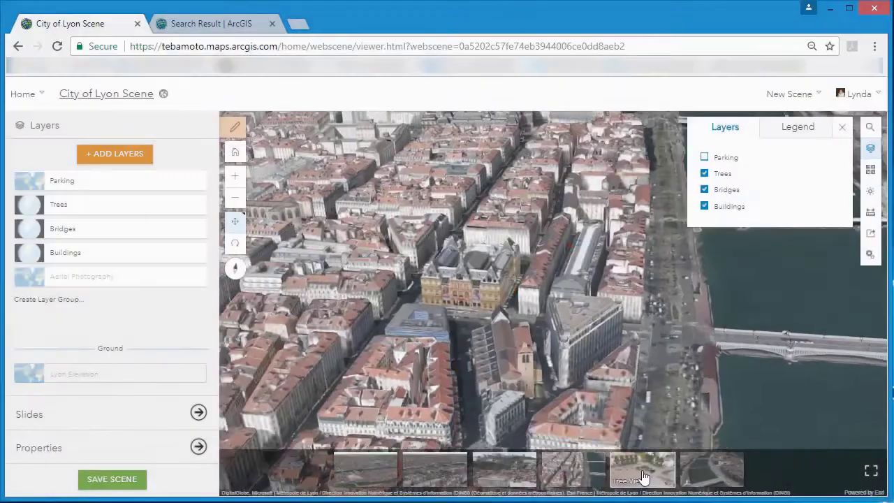
# - Turn on Trees in the Parking View slide, update the slide, and save the City of Lyon Scene
pyautogui.click(642, 472)
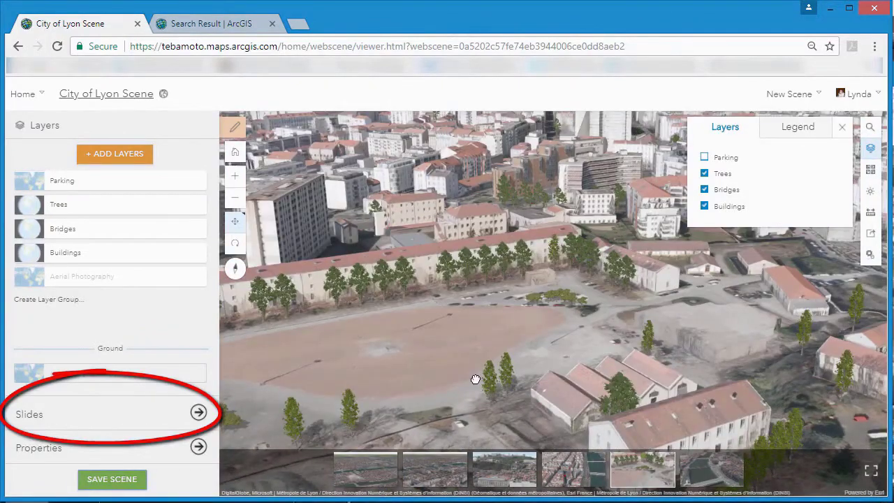
pyautogui.scroll(-5, 480, 375)
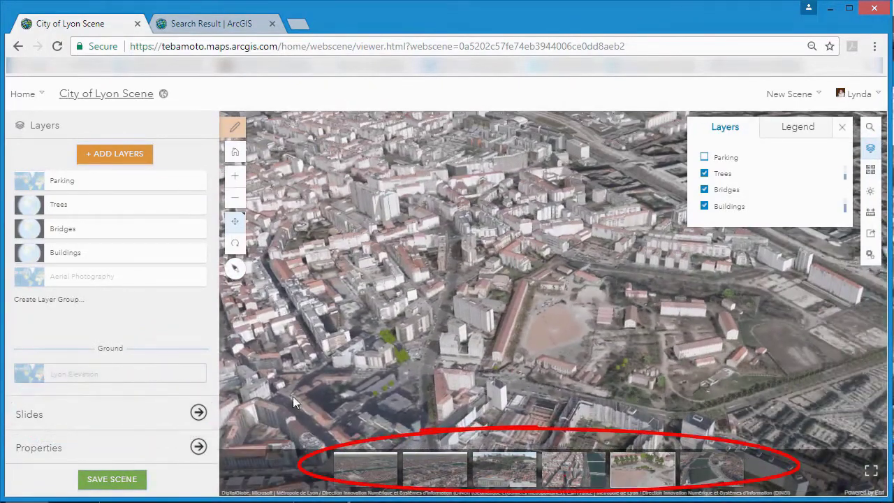
pyautogui.click(199, 413)
pyautogui.click(578, 473)
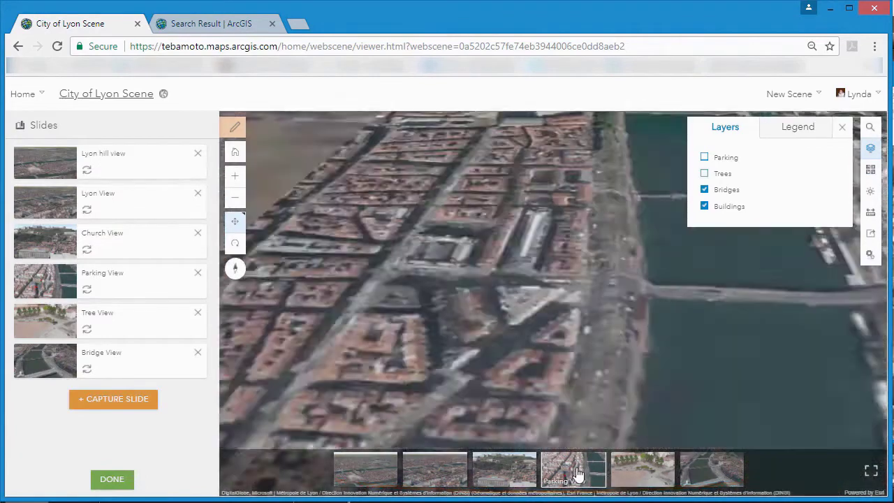
pyautogui.click(705, 175)
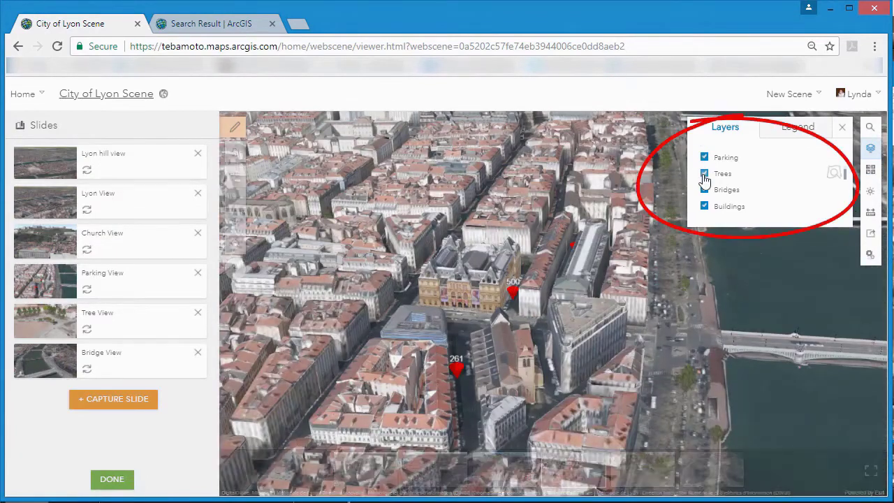
pyautogui.click(87, 291)
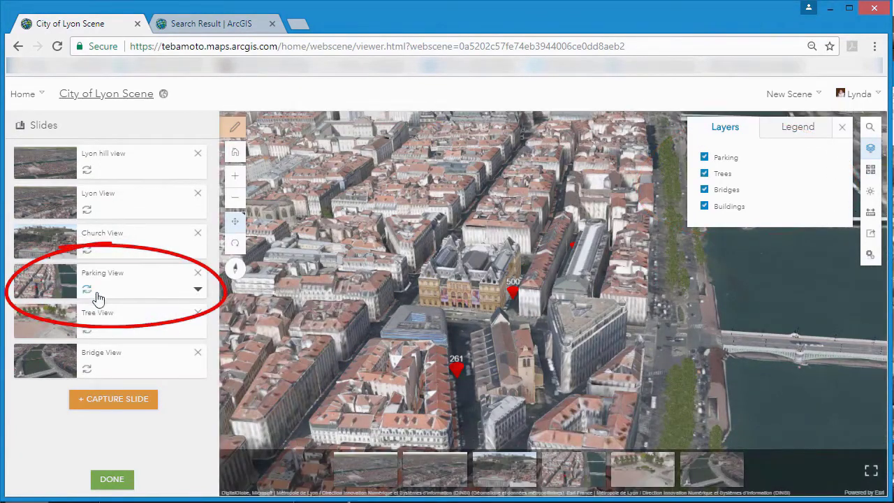
pyautogui.click(112, 479)
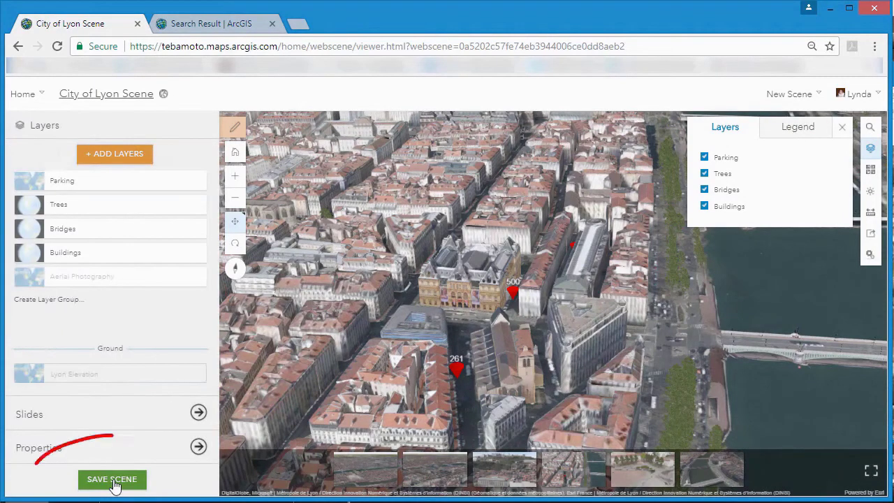
pyautogui.click(114, 481)
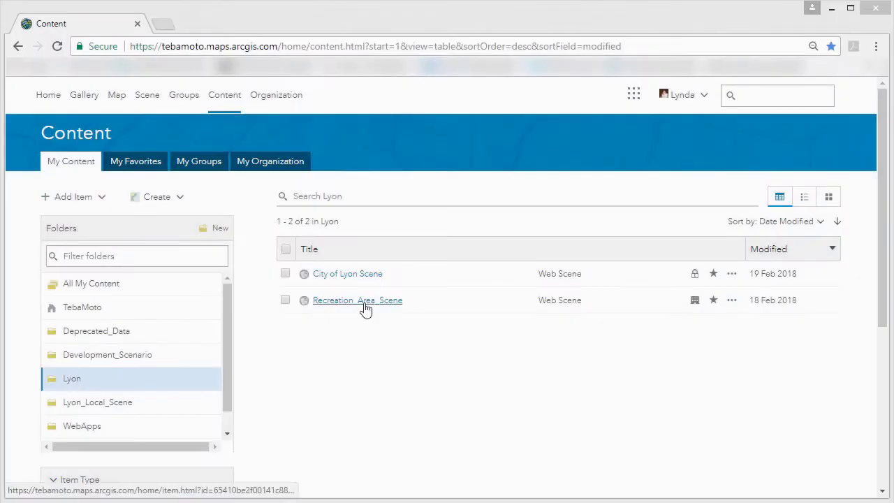
# - Create a Web AppBuilder app from Recreation_Area_Scene summarised 'Two options for a new recreation area'
pyautogui.click(366, 308)
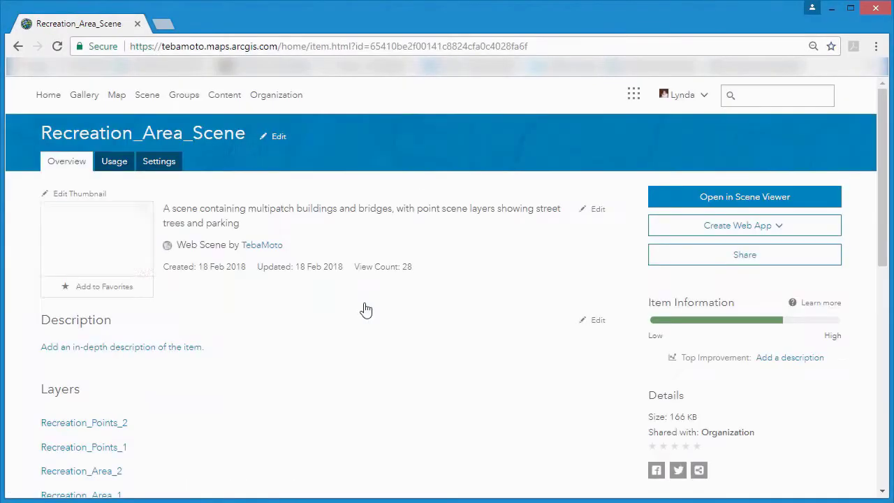
pyautogui.click(780, 226)
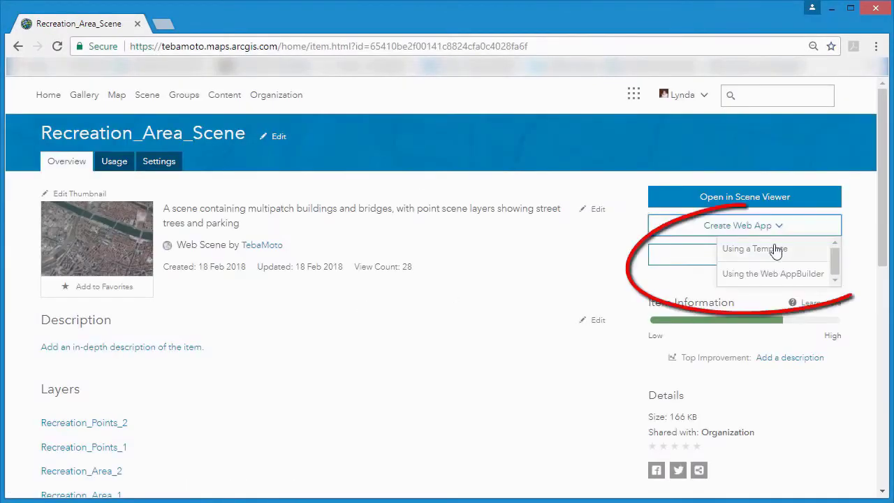
pyautogui.click(775, 274)
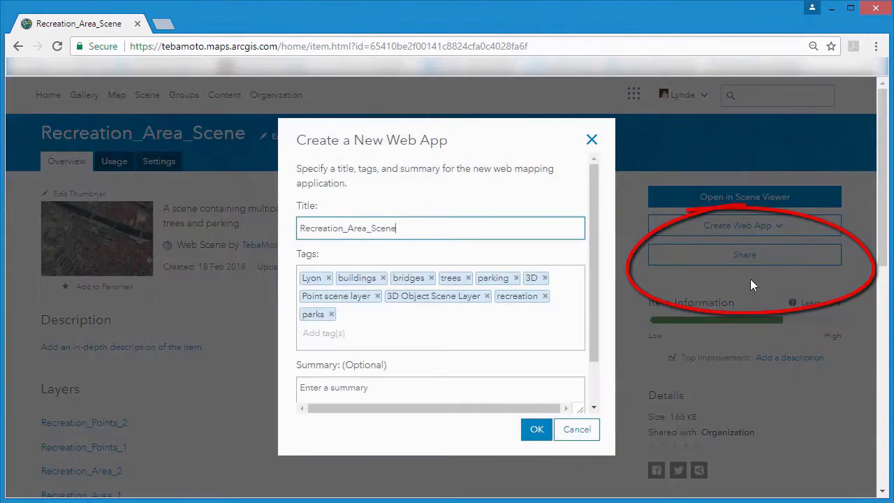
pyautogui.click(555, 353)
pyautogui.write('Two options for a new recreation')
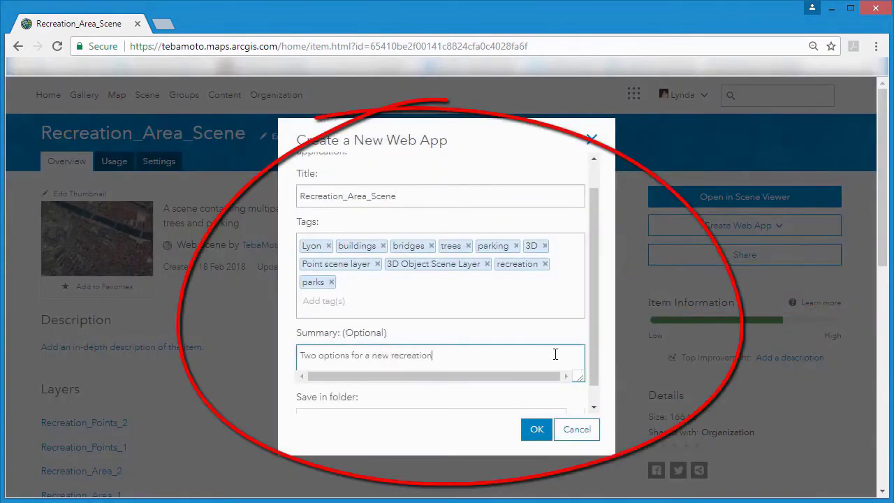
pyautogui.write('area')
pyautogui.scroll(-1, 593, 393)
pyautogui.click(537, 430)
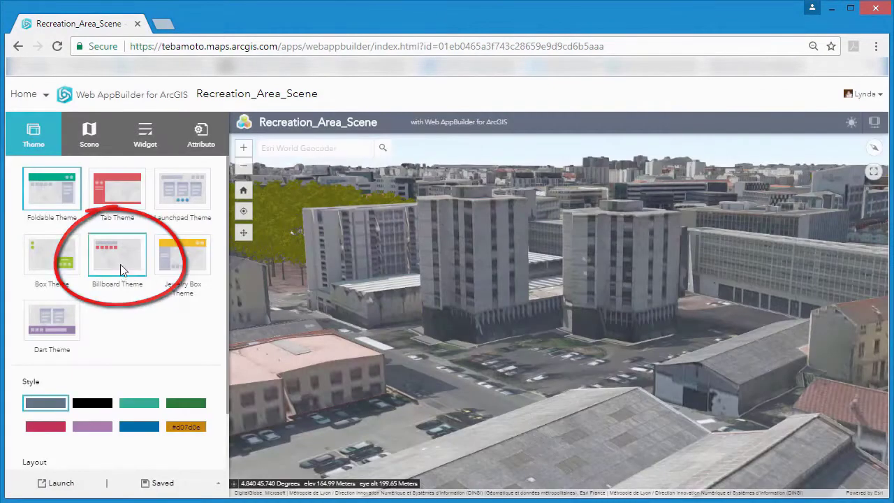
# - Apply the Billboard Theme with its second layout
pyautogui.click(120, 268)
pyautogui.scroll(-2, 120, 294)
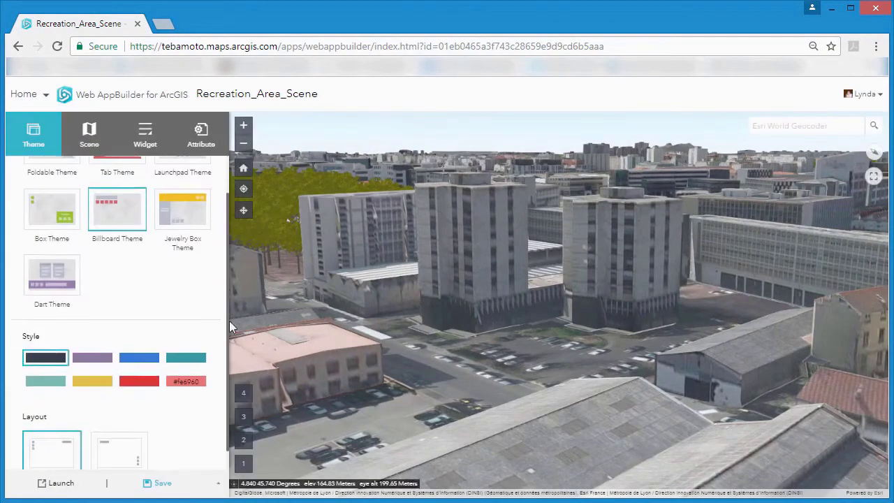
pyautogui.click(121, 433)
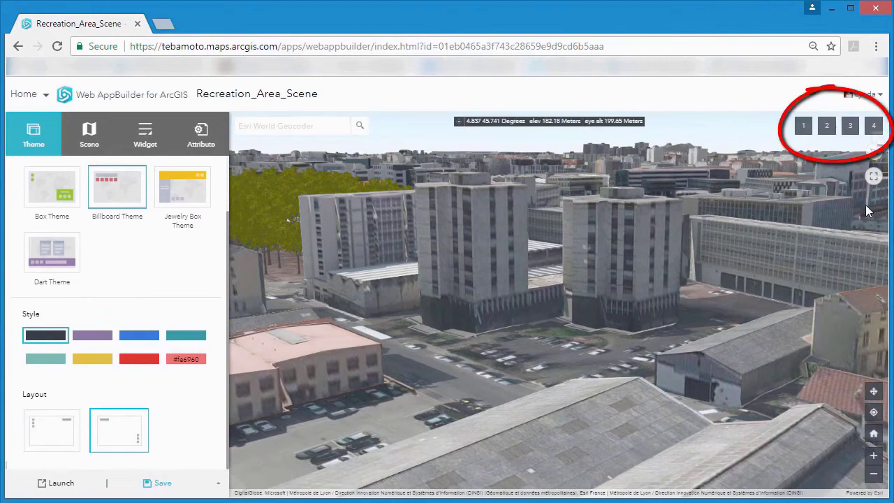
# - Set daylight to July and GMT+1 with direct sunlight shadows, and shift the time of day
pyautogui.click(150, 137)
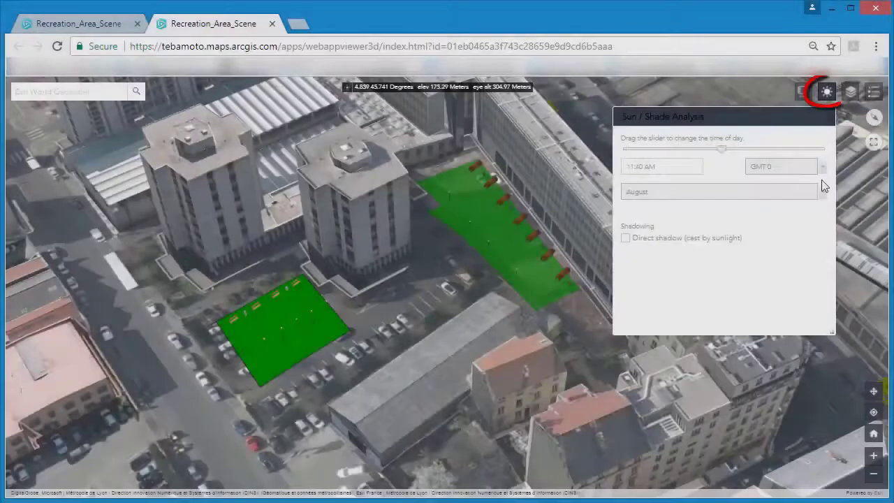
pyautogui.click(823, 187)
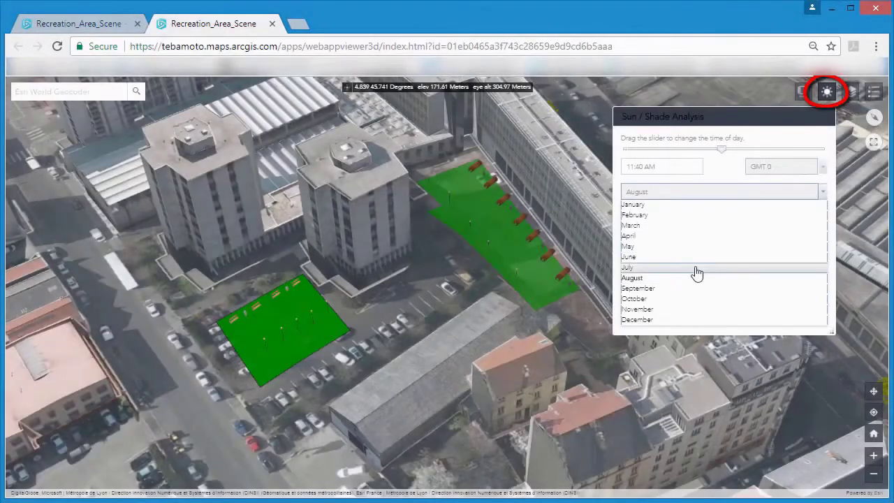
pyautogui.click(697, 272)
pyautogui.click(820, 168)
pyautogui.click(770, 317)
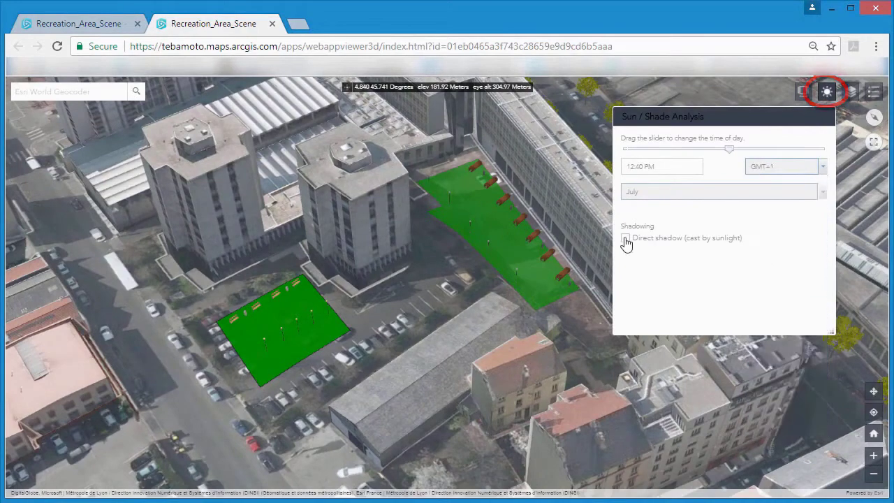
pyautogui.click(626, 239)
pyautogui.moveTo(727, 154)
pyautogui.mouseDown()
pyautogui.moveTo(689, 155)
pyautogui.moveTo(710, 150)
pyautogui.mouseUp()
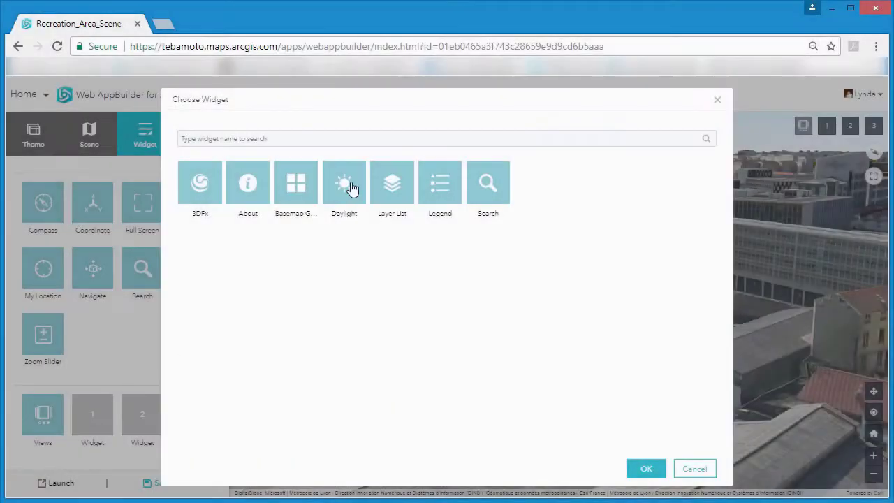
# - Add the Daylight widget labelled 'Sun / Shade Analysis', save the app, and view both park options
pyautogui.click(345, 186)
pyautogui.click(643, 467)
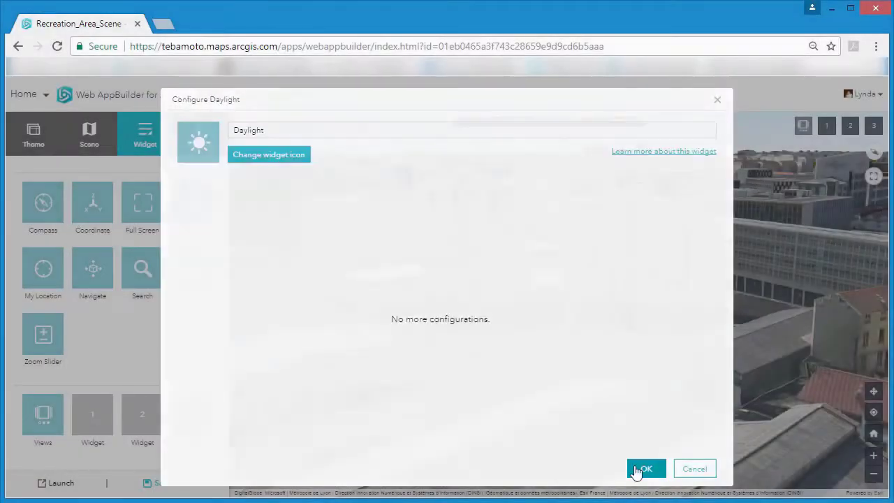
pyautogui.moveTo(266, 130); pyautogui.dragTo(213, 129)
pyautogui.write('Sun / Shade Analysis')
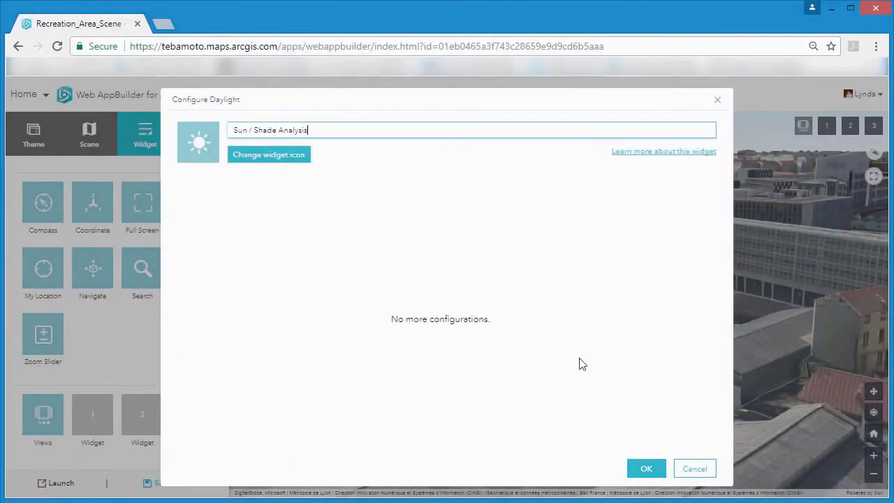
pyautogui.click(646, 468)
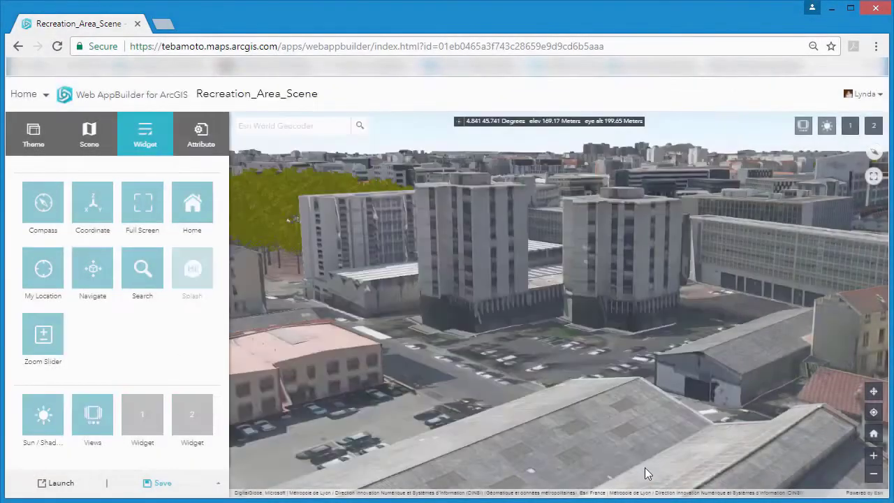
pyautogui.click(159, 488)
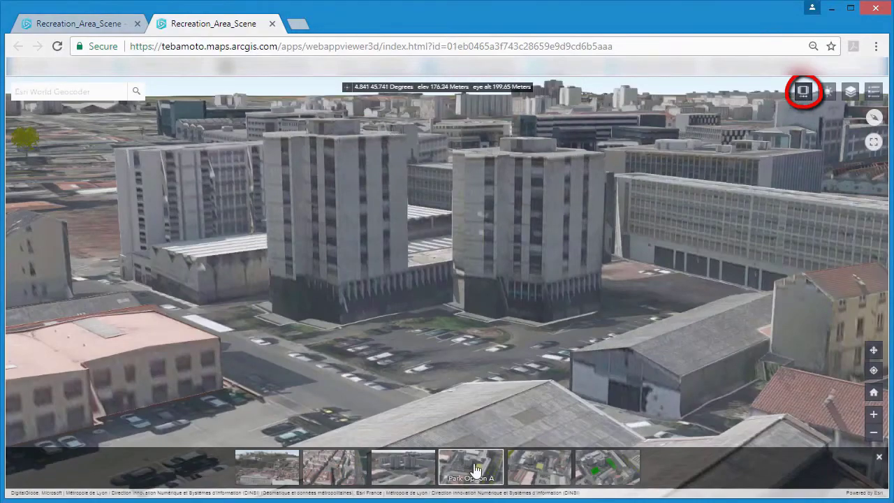
pyautogui.click(472, 467)
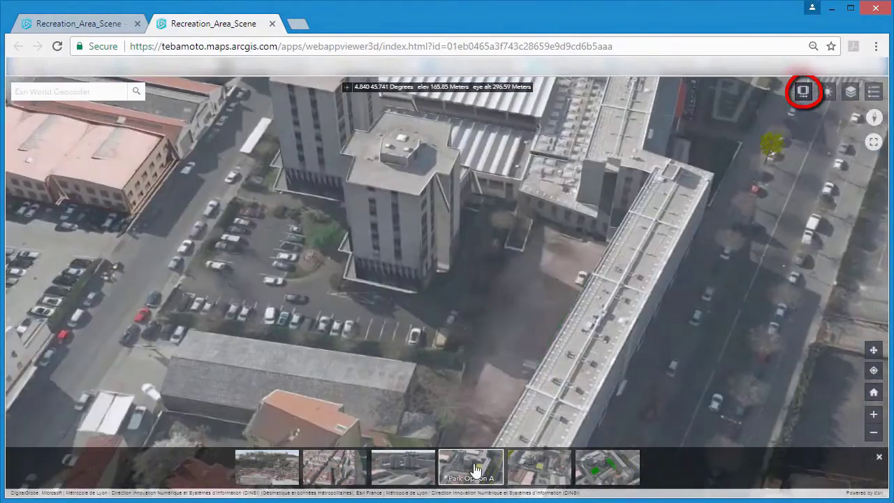
pyautogui.click(539, 468)
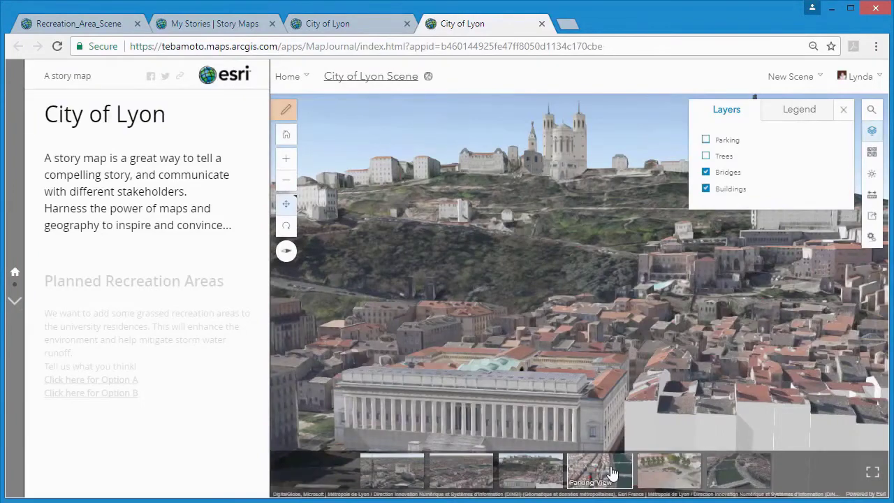
# - Fly to Parking View, inspect the 500 parking marker, then fly to Trees View
pyautogui.click(612, 473)
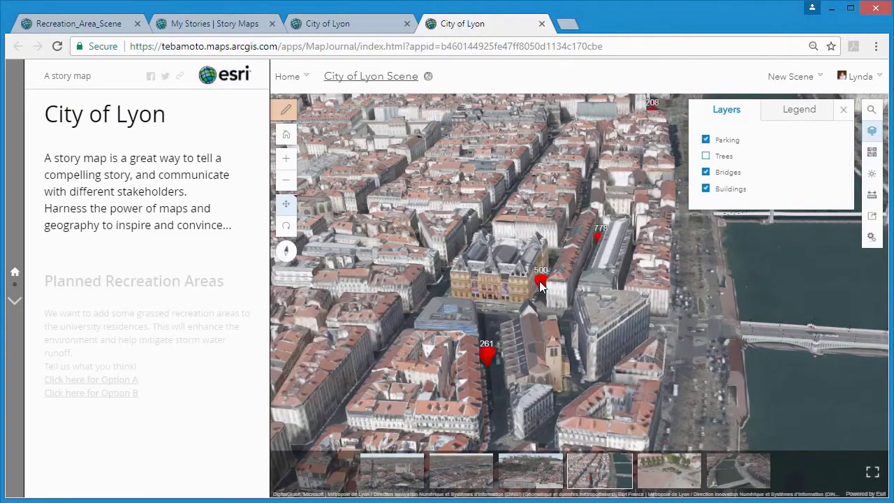
pyautogui.click(542, 283)
pyautogui.scroll(-5, 631, 209)
pyautogui.click(634, 174)
pyautogui.click(653, 475)
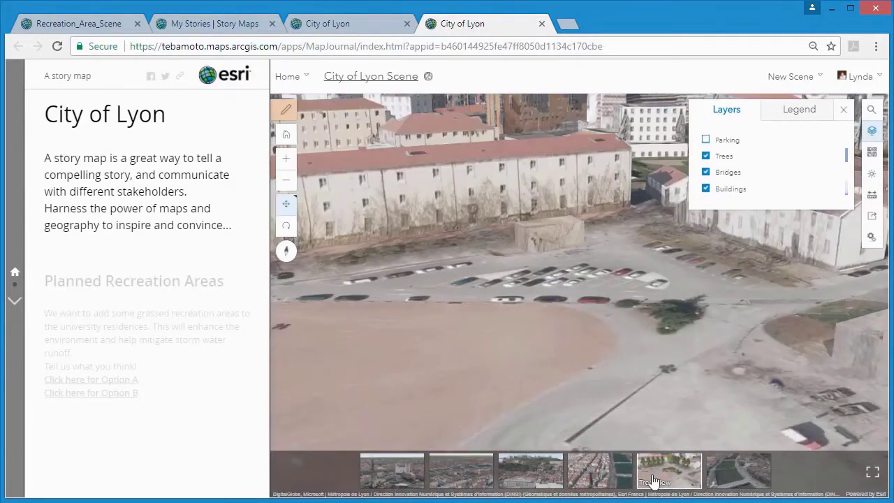
# - Advance the story to Planned Recreation Areas and fly to the Park Option A slide
pyautogui.click(15, 301)
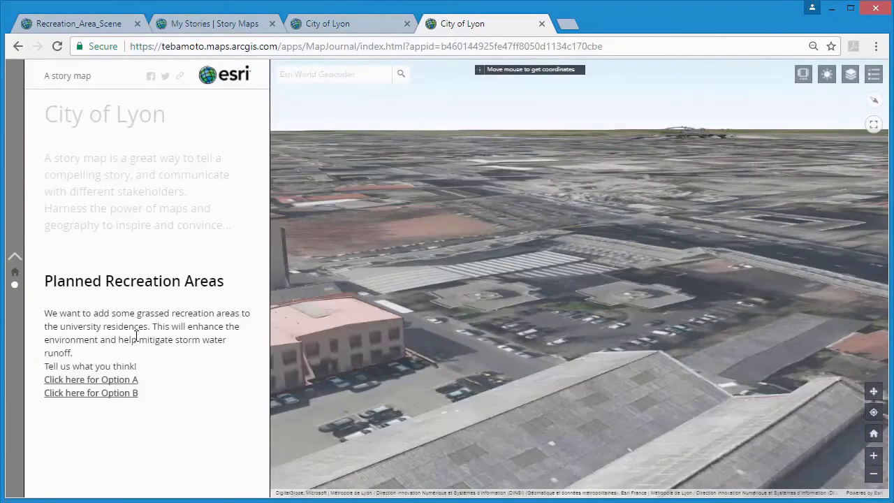
pyautogui.click(803, 74)
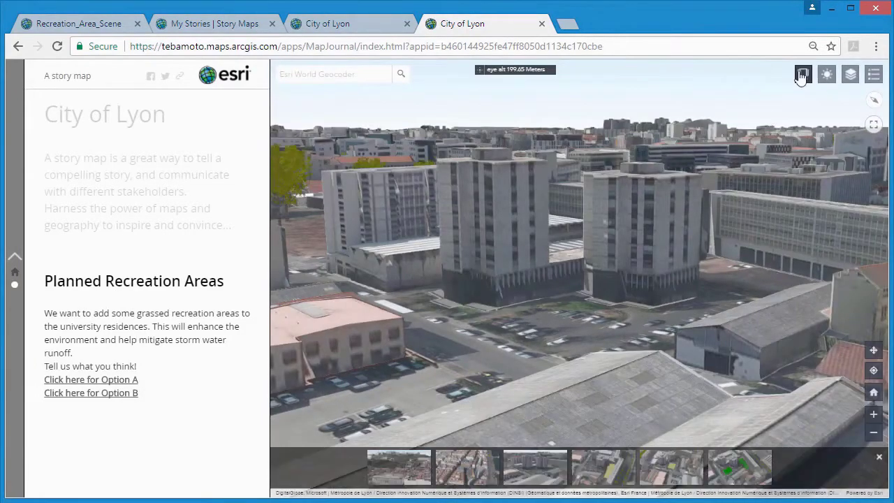
pyautogui.click(604, 467)
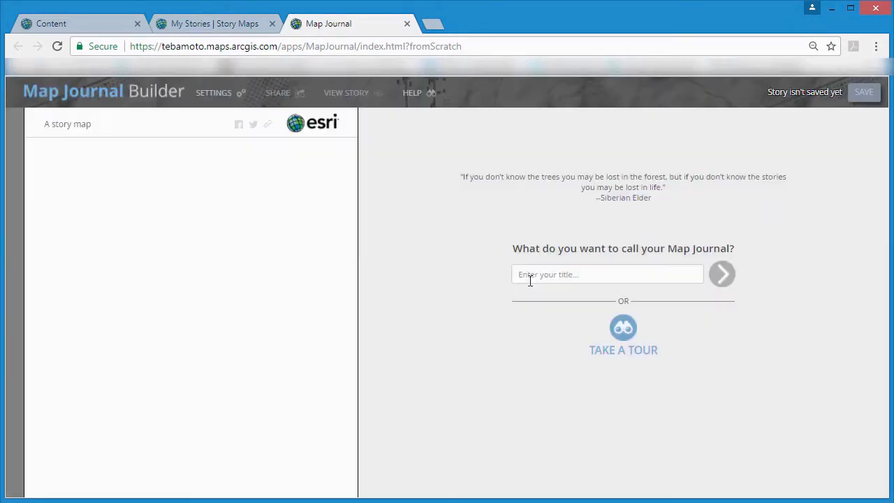
# - Create a Side Panel journal with the entered title and fly to the first park option
pyautogui.click(532, 276)
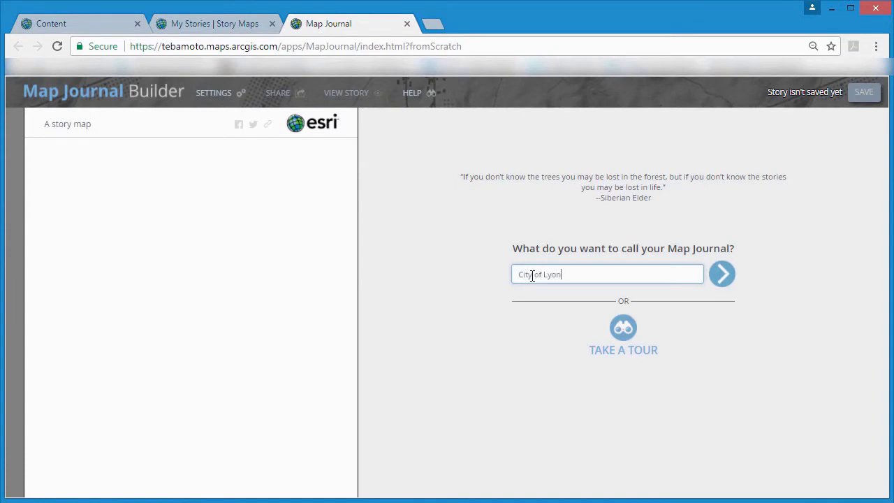
pyautogui.click(722, 275)
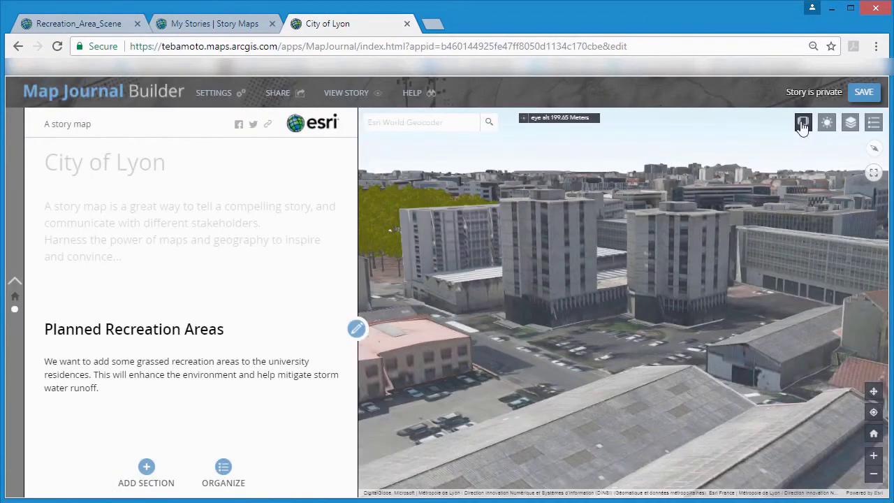
pyautogui.click(803, 123)
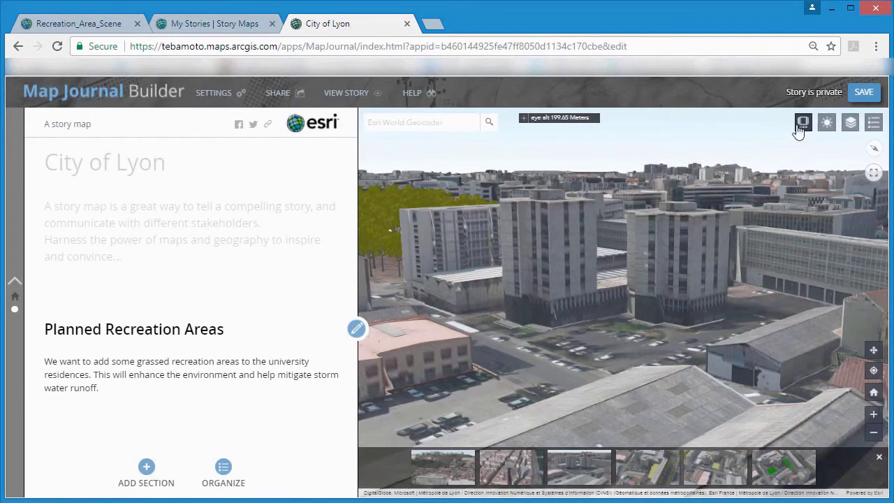
pyautogui.click(648, 469)
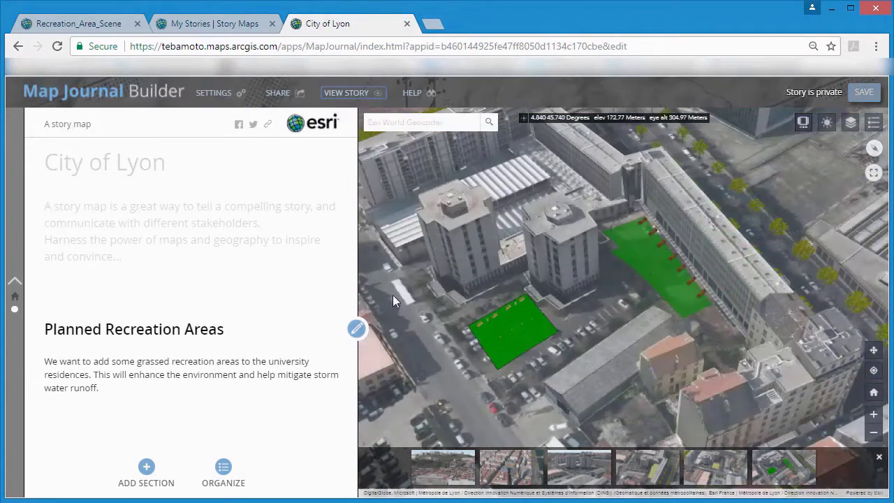
# - Insert a 'Click here for Option A' link into the Planned Recreation Areas section text
pyautogui.click(357, 328)
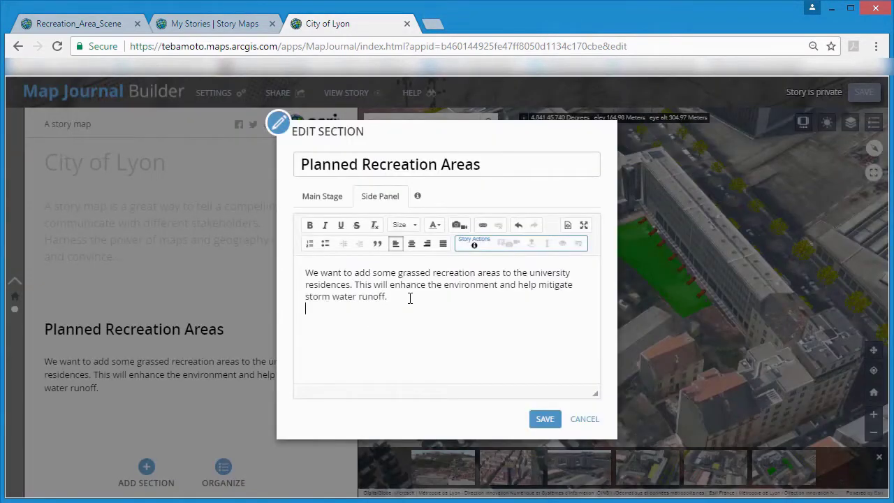
pyautogui.click(482, 226)
pyautogui.write('Click here for Option A')
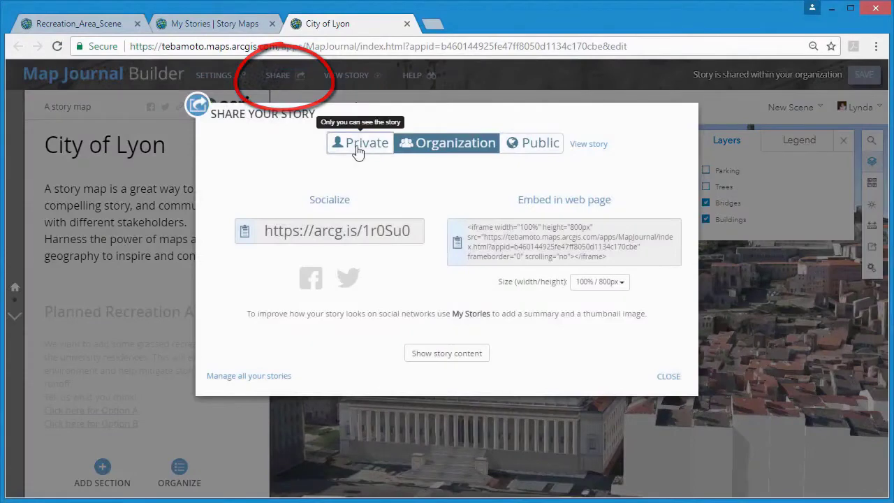
# - Change the story's sharing from Private to Organization, copy the short link, and close sharing
pyautogui.click(359, 148)
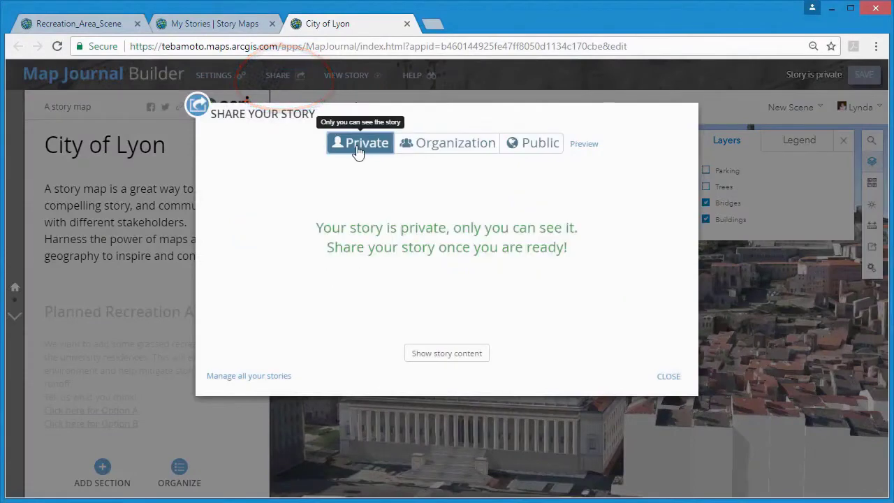
pyautogui.click(461, 144)
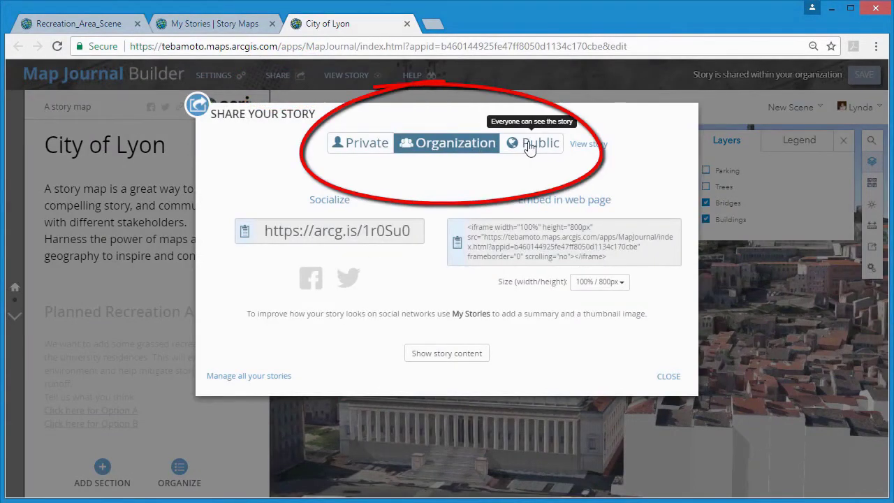
pyautogui.click(243, 231)
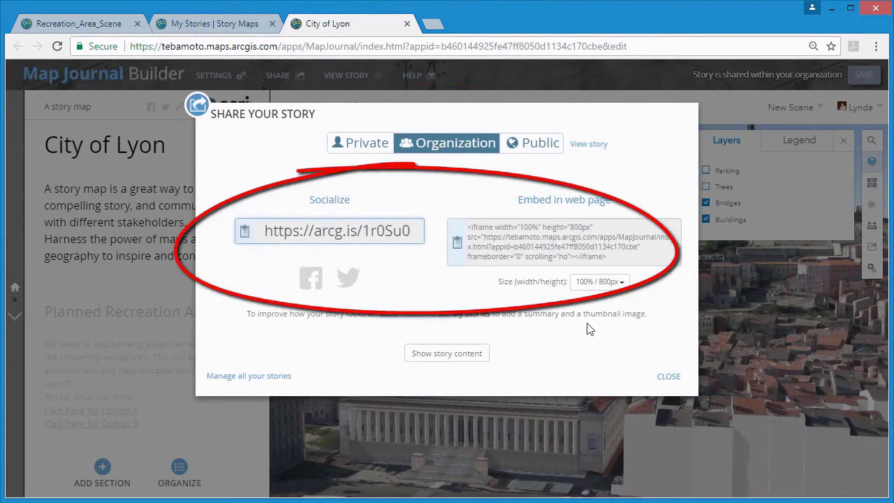
pyautogui.click(668, 379)
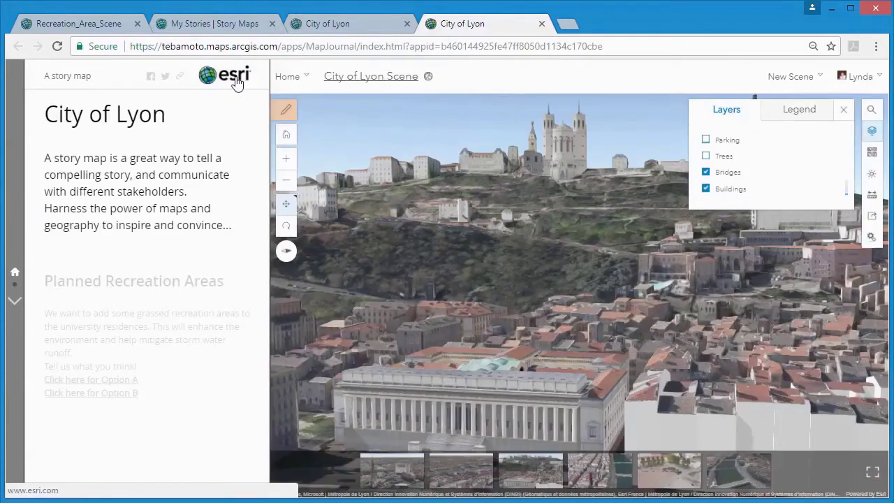
# - Advance the Lyon story to Planned Recreation Areas and fly to the Park Option A slide
pyautogui.click(15, 300)
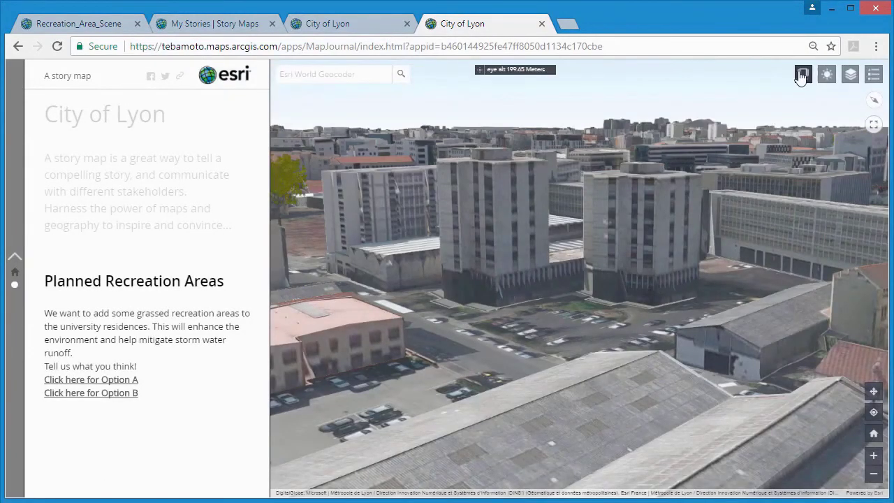
pyautogui.click(802, 75)
pyautogui.click(605, 468)
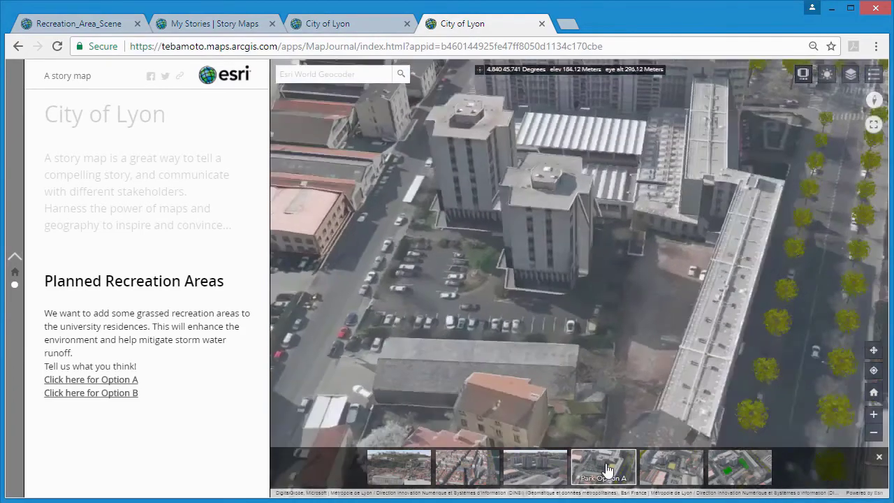